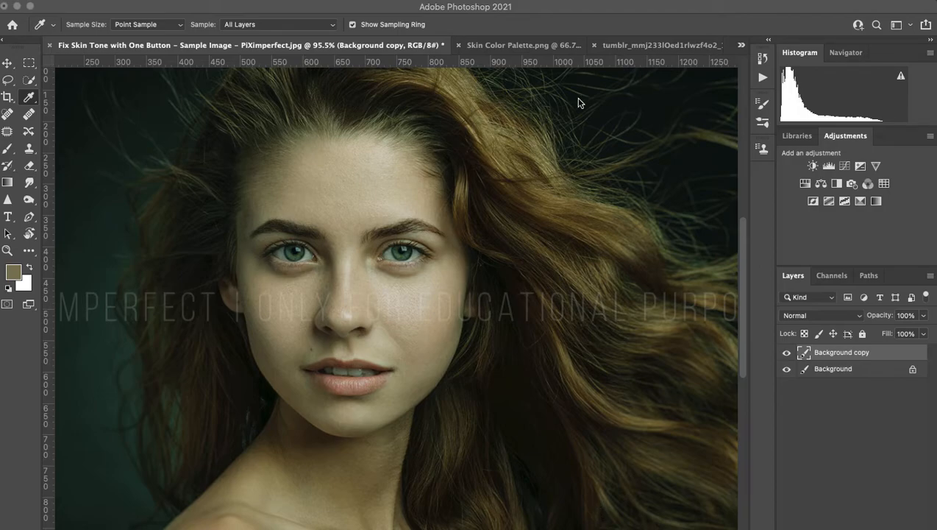
Switch to the Skin Color Palette.png document with its four labelled skin swatches.
left_click(524, 45)
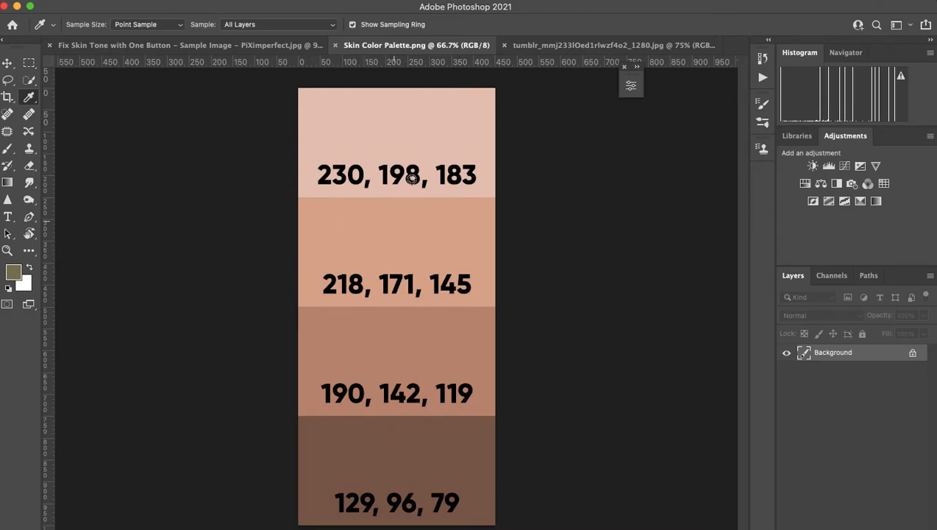
Compare the tumblr skin-tone swatch grid against the palette, then close the grid image.
left_click(543, 46)
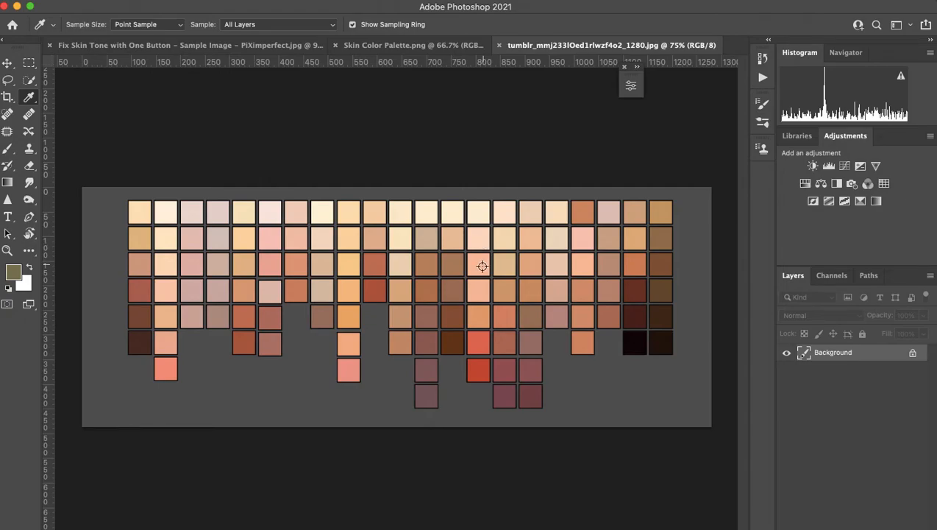
scroll(477, 266, "up", 3)
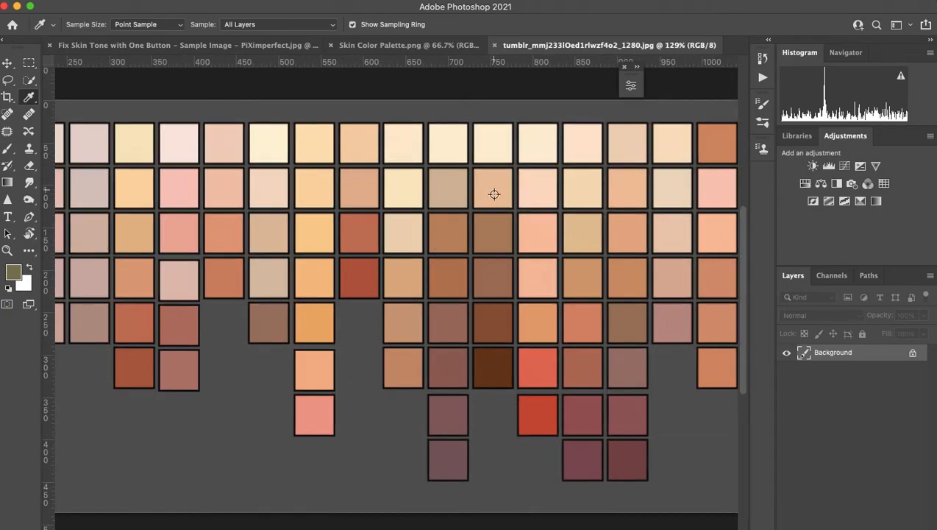
scroll(452, 206, "down", 3)
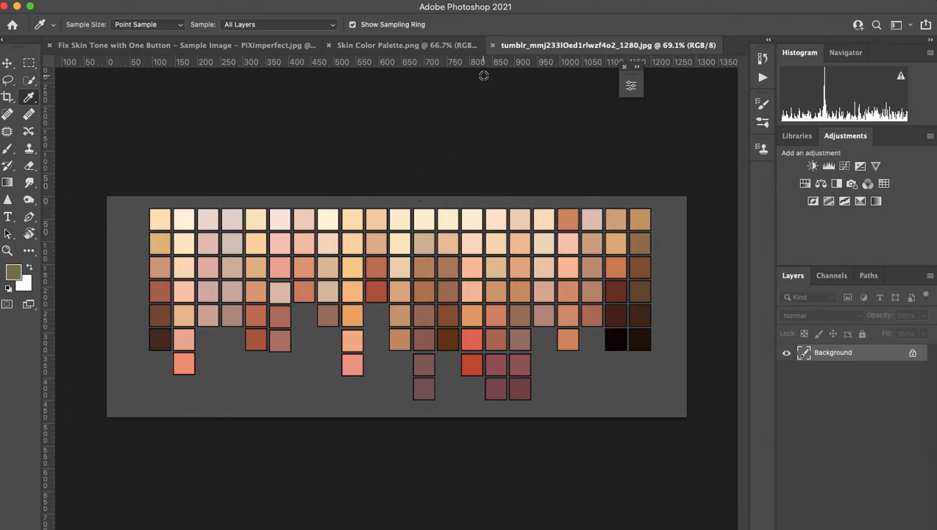
left_click(429, 46)
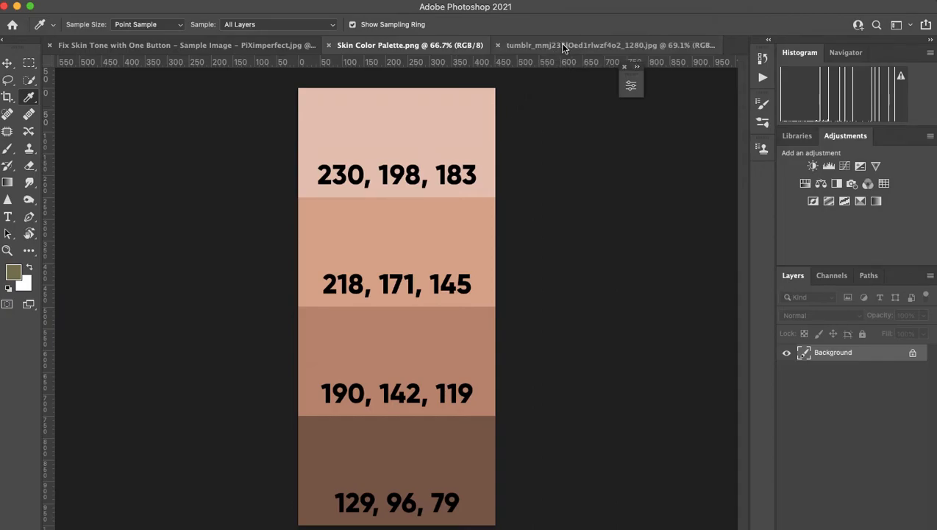
left_click(565, 45)
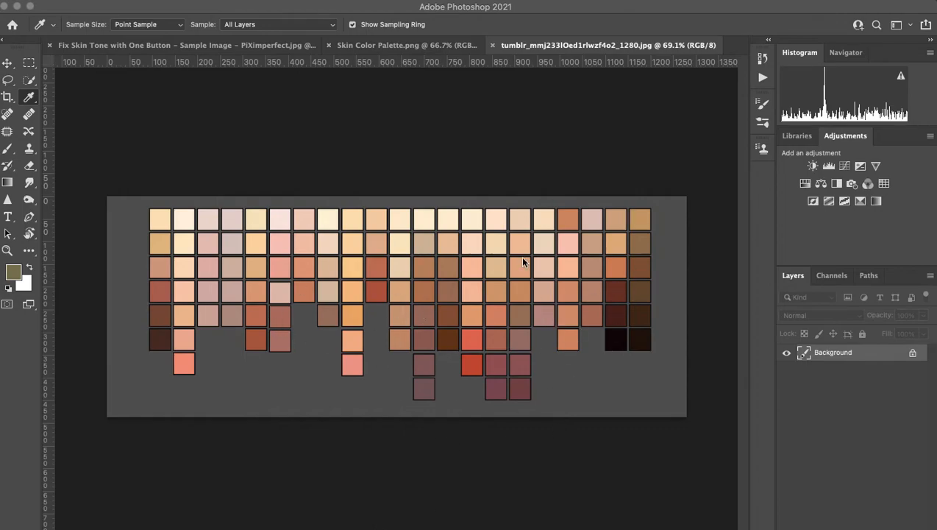
left_click(494, 43)
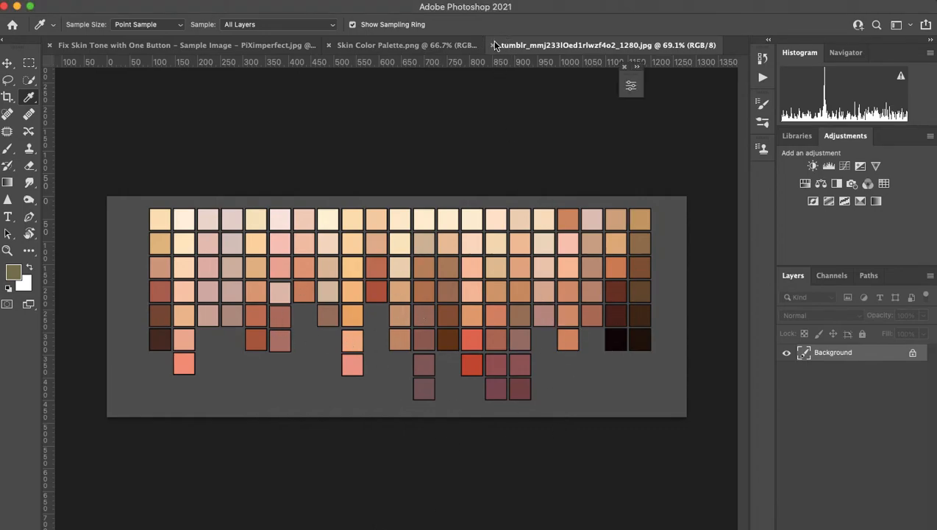
left_click(494, 45)
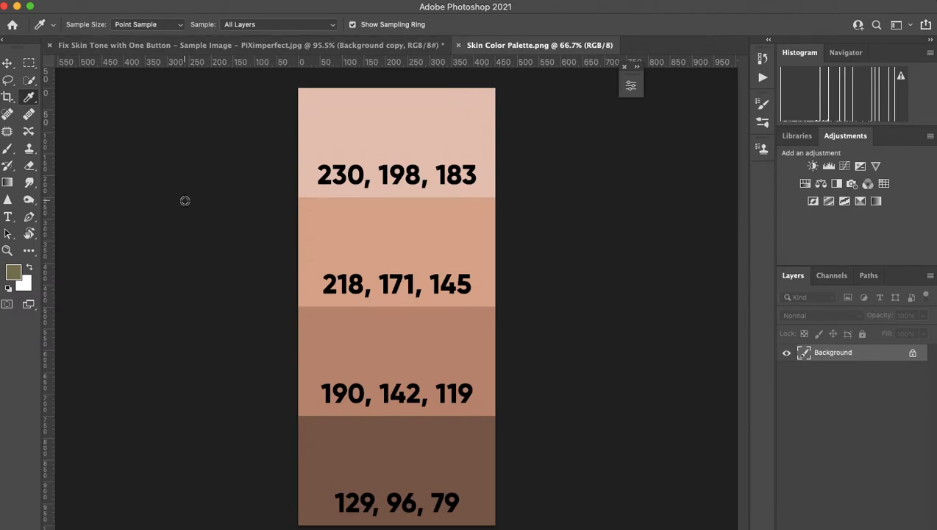
Drag the skin palette into the portrait document with the Move tool as Layer 1.
left_click(6, 61)
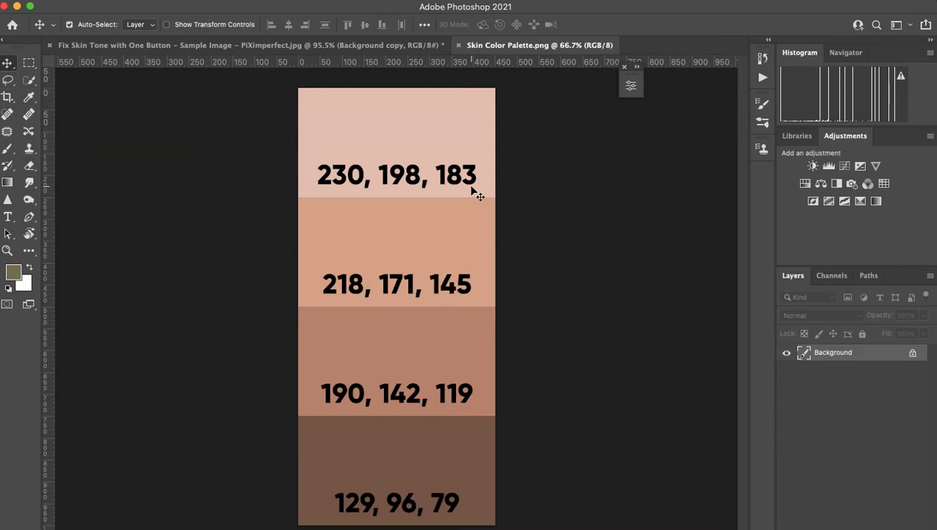
left_click(388, 275)
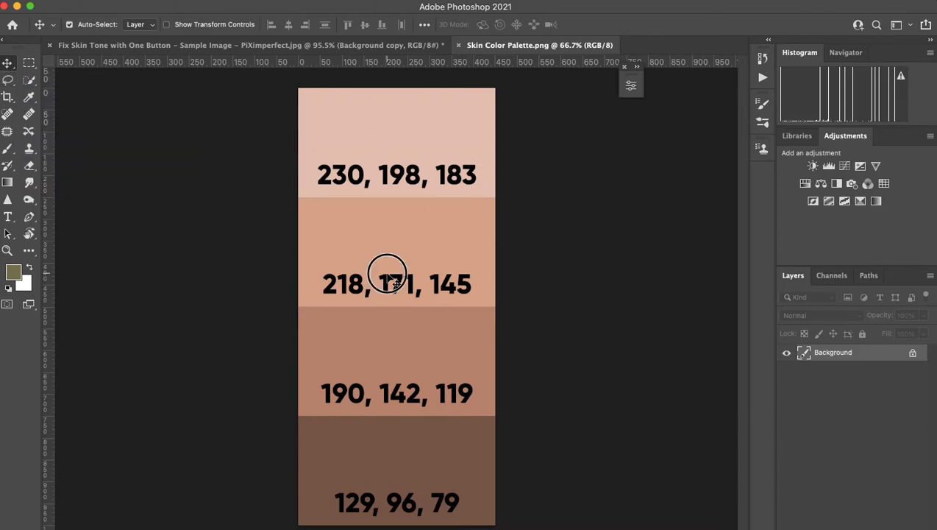
left_click_drag(389, 276, 189, 237)
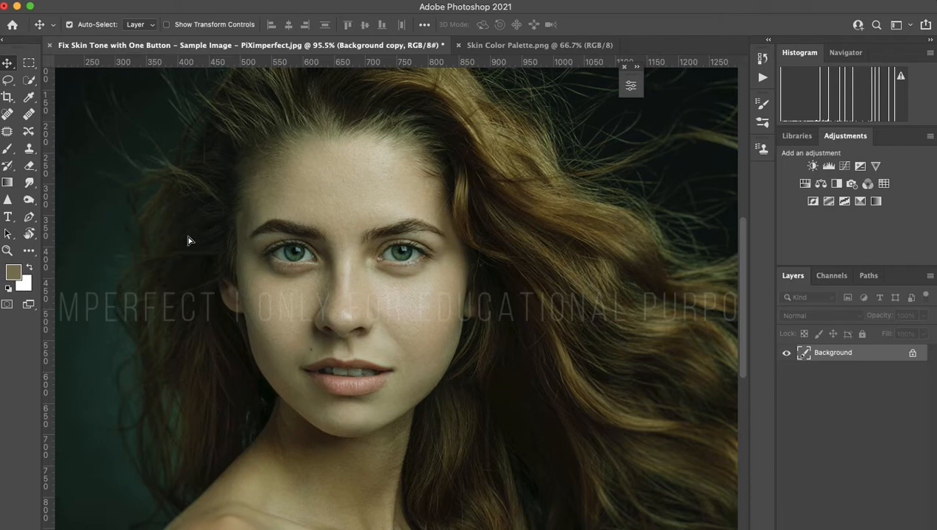
scroll(188, 236, "down", 5)
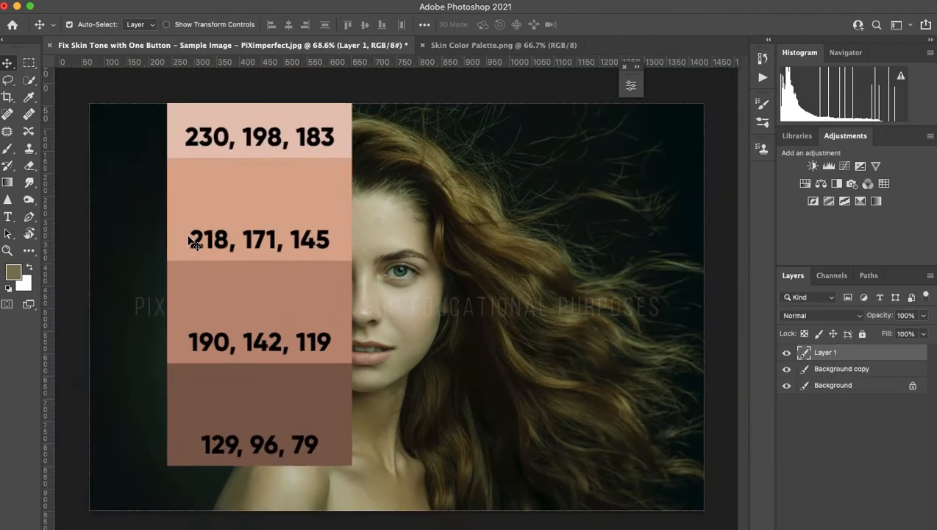
scroll(188, 236, "up", 2)
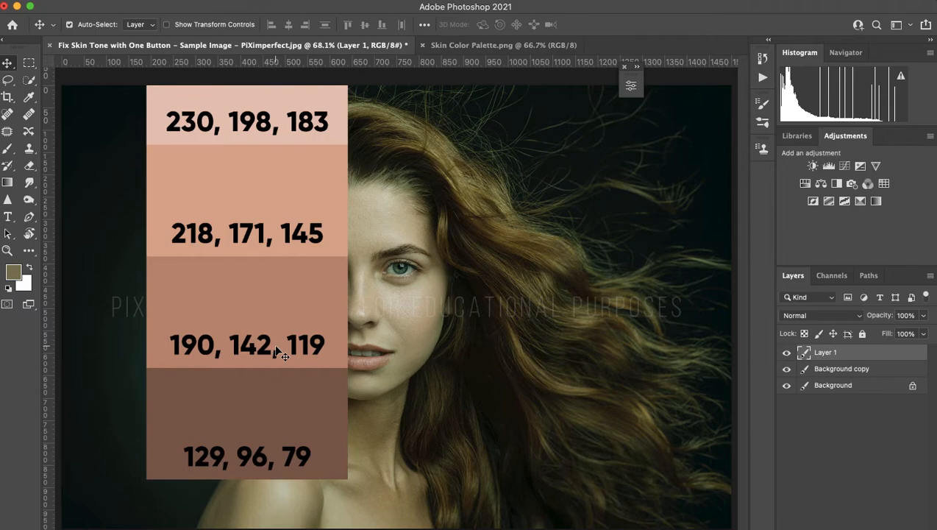
left_click_drag(278, 167, 255, 253)
scroll(351, 268, "up", 5)
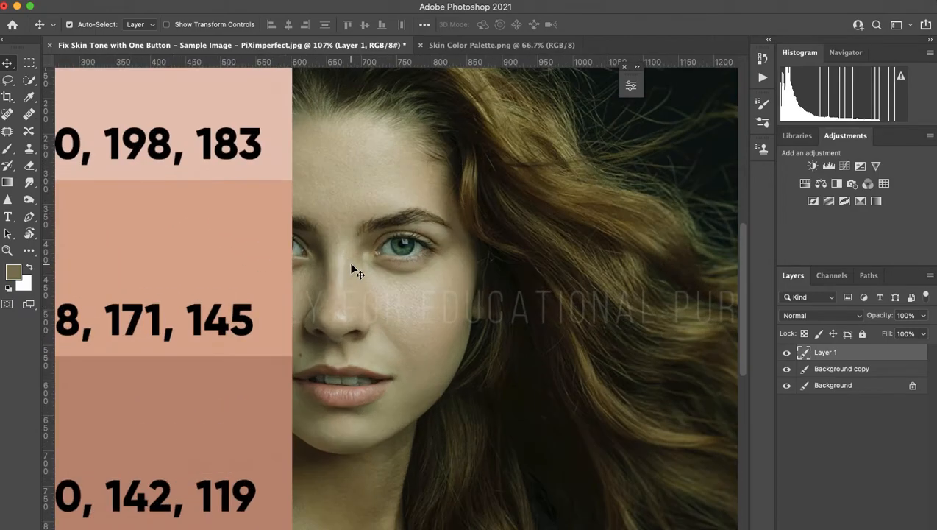
left_click_drag(356, 270, 348, 279)
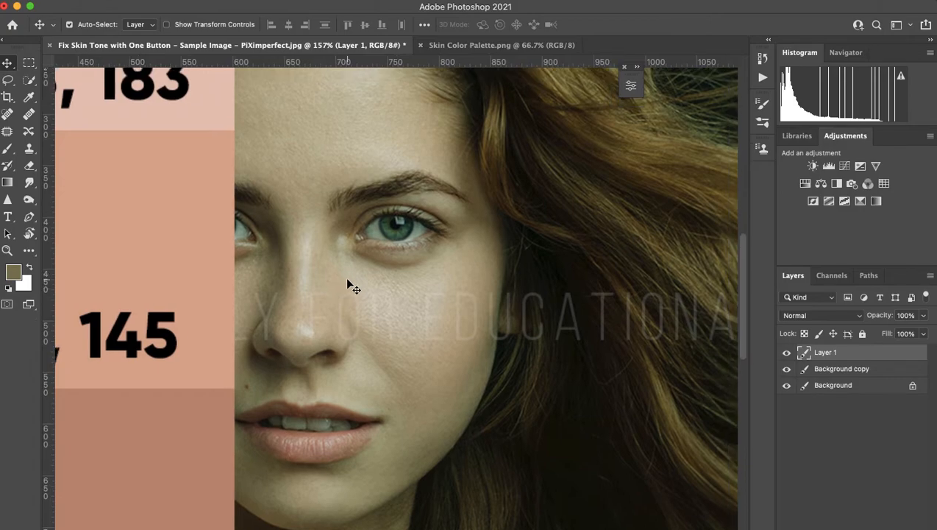
scroll(382, 318, "up", 6)
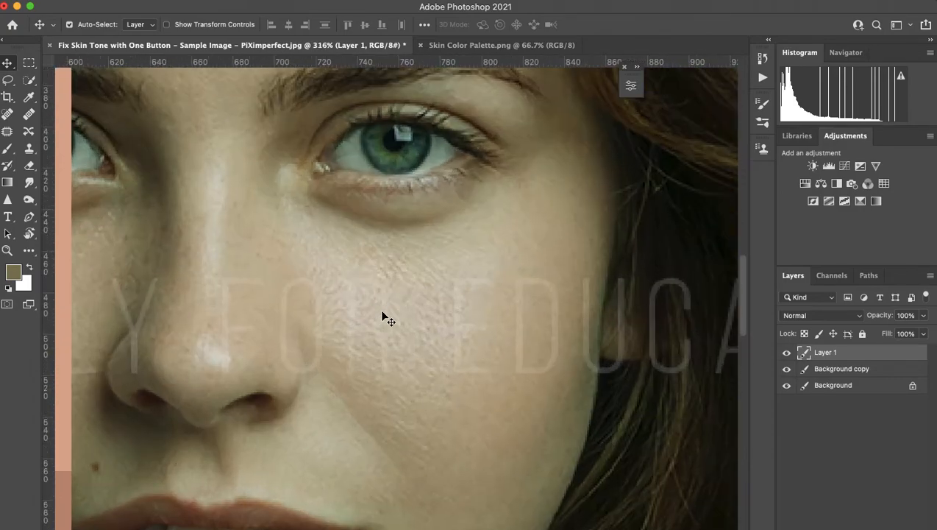
scroll(271, 303, "down", 3)
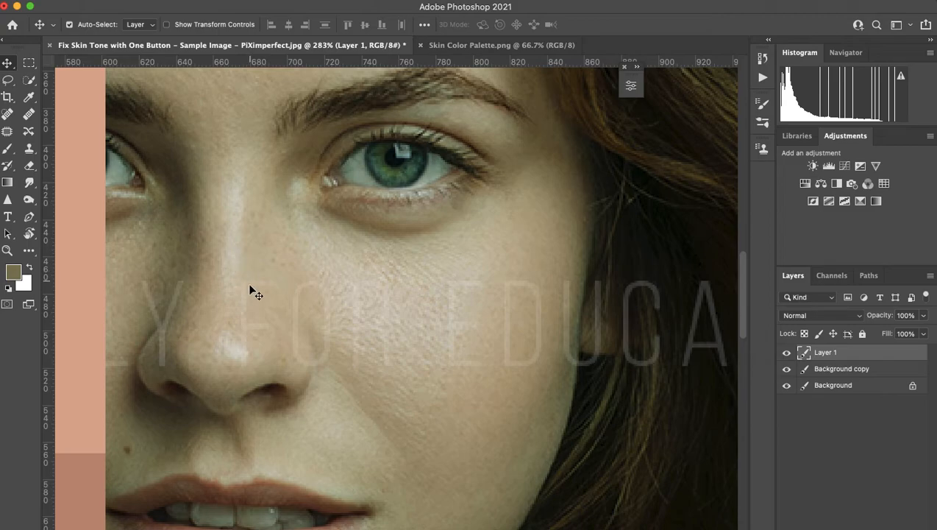
scroll(483, 283, "up", 5)
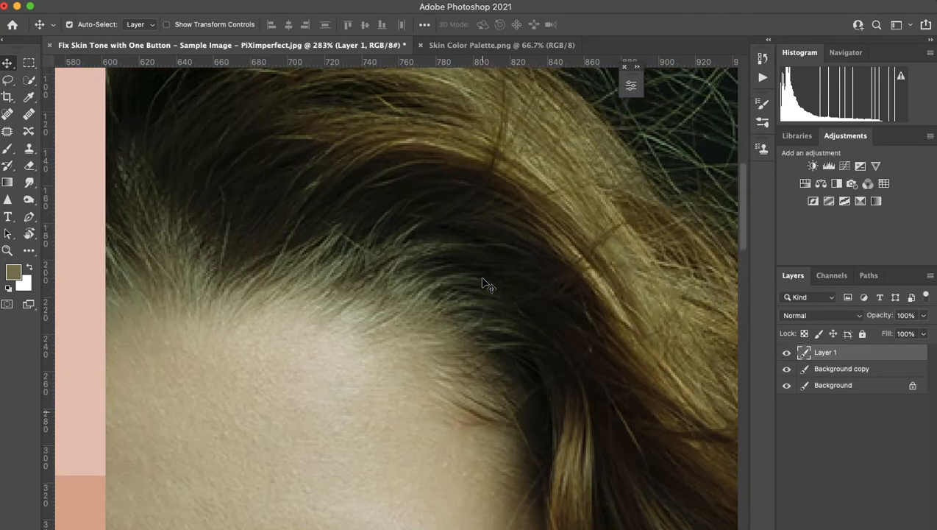
scroll(483, 283, "down", 10)
scroll(483, 283, "left", 2)
scroll(485, 285, "down", 10)
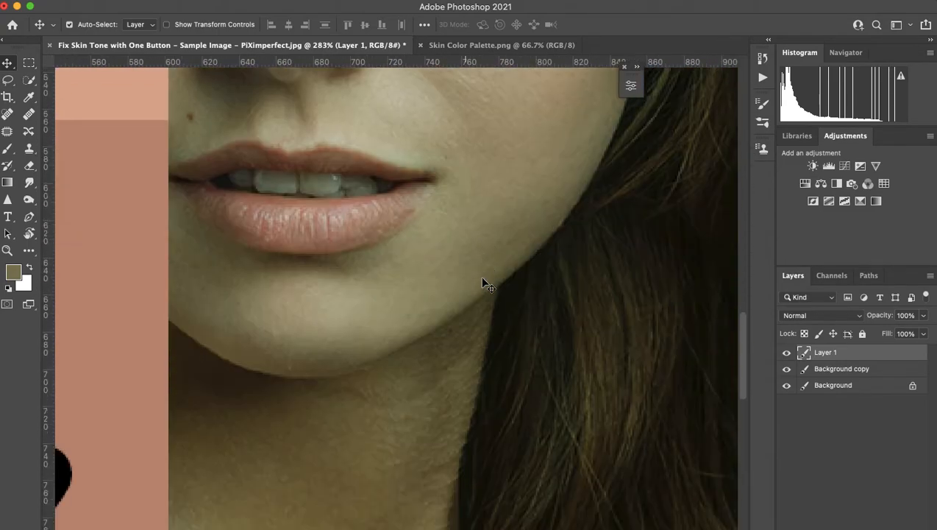
scroll(486, 284, "right", 5)
scroll(486, 285, "up", 3)
scroll(486, 285, "left", 2)
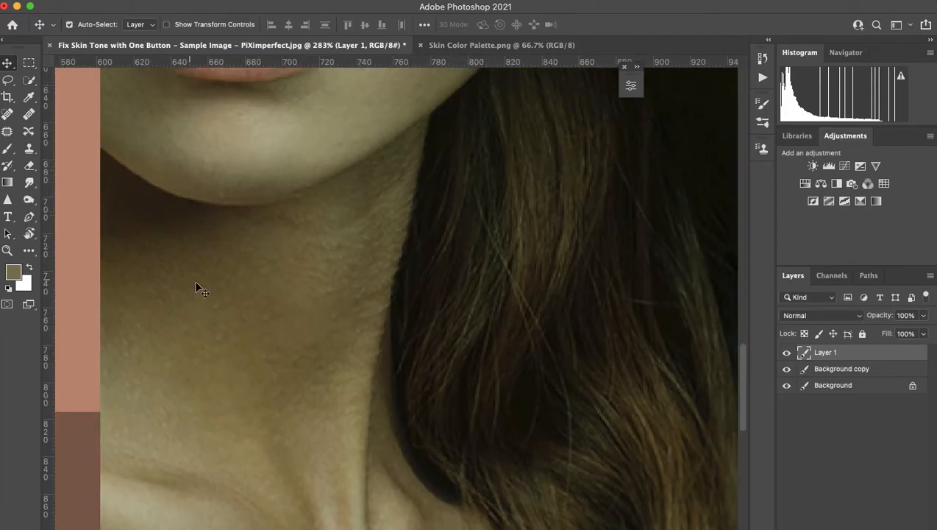
scroll(219, 312, "up", 10)
scroll(218, 312, "down", 6)
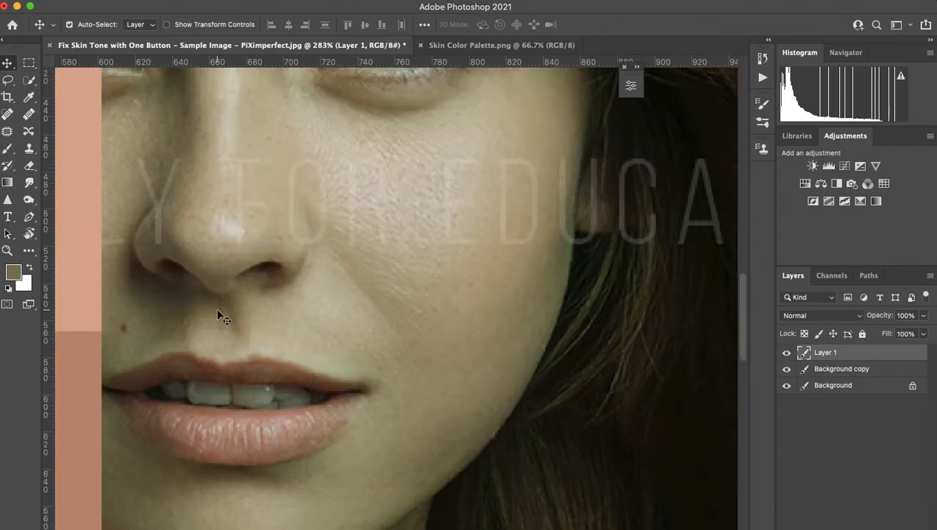
scroll(263, 408, "down", 5)
scroll(264, 409, "left", 1)
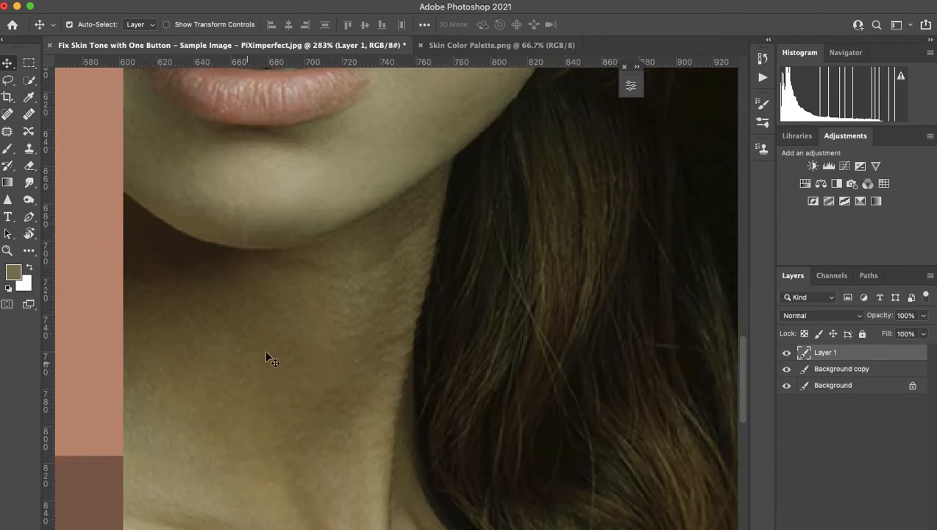
scroll(360, 221, "up", 8)
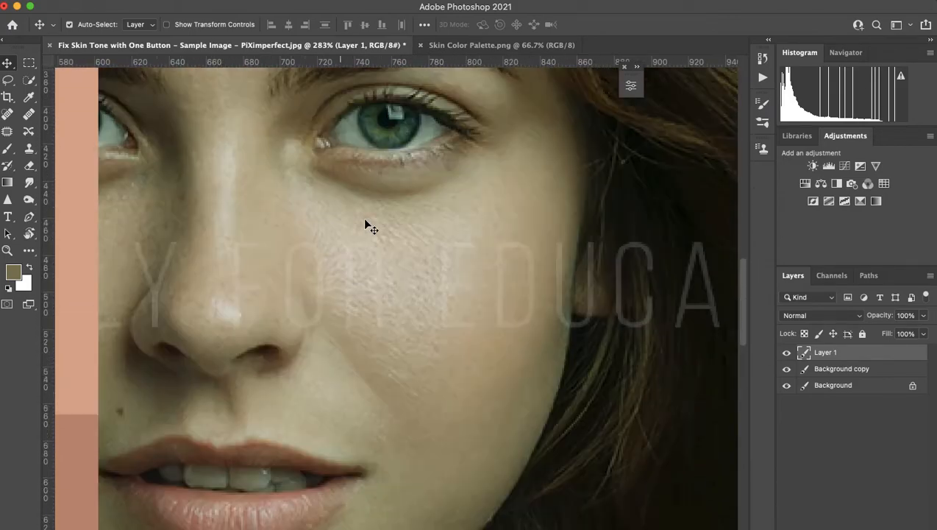
scroll(362, 219, "right", 2)
scroll(246, 306, "down", 5)
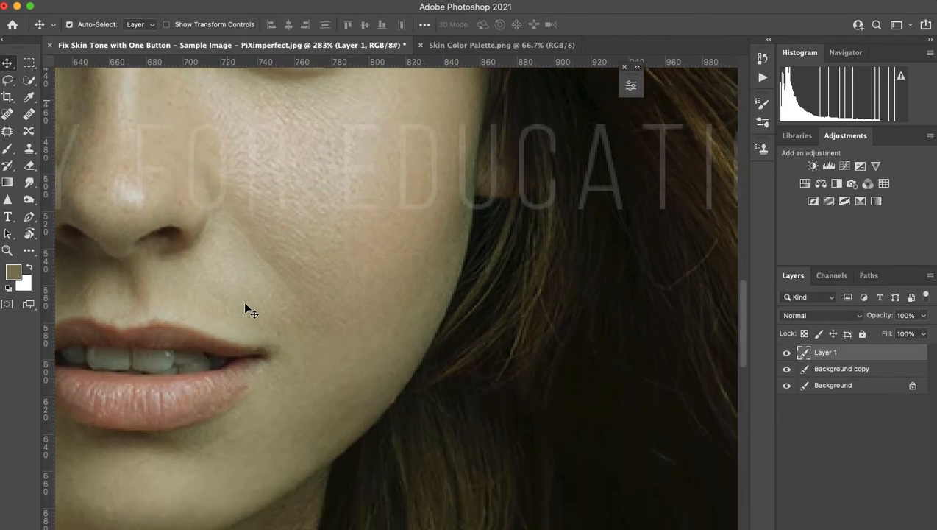
scroll(247, 306, "left", 2)
scroll(247, 306, "up", 4)
scroll(245, 309, "up", 3)
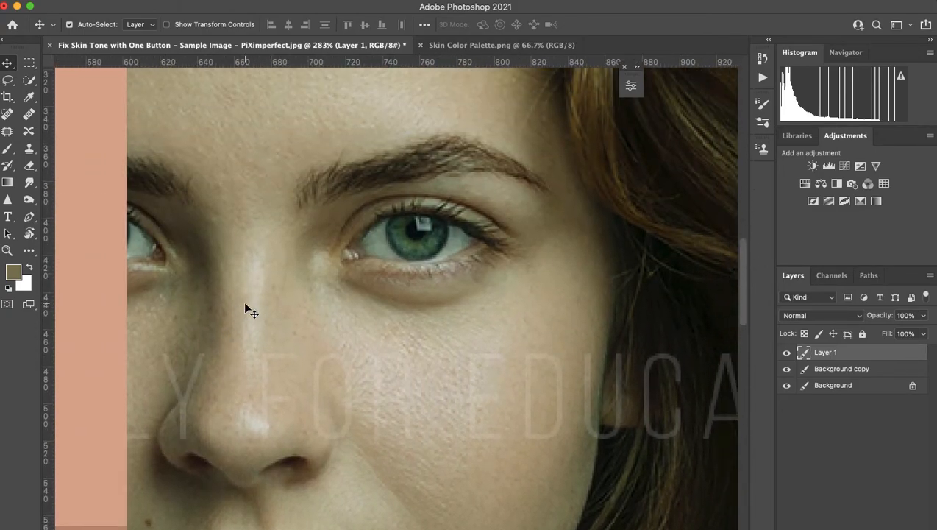
scroll(261, 328, "right", 2)
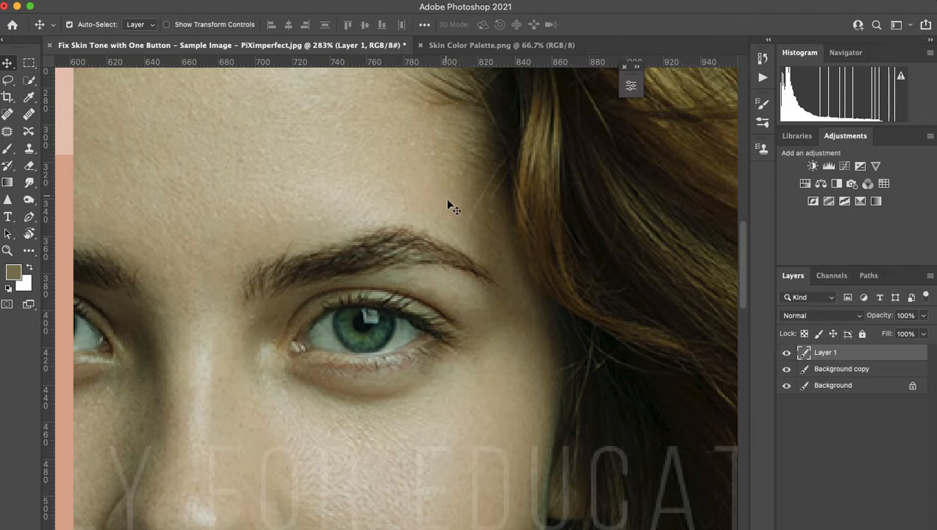
scroll(432, 196, "down", 6)
scroll(423, 176, "right", 1)
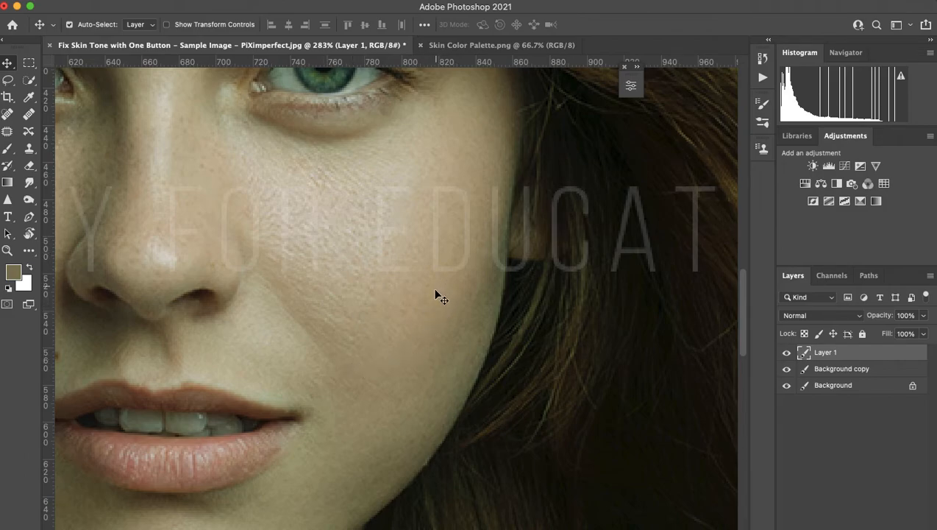
Move Layer 1's swatch strip to the portrait's left side, right beside the face.
scroll(366, 315, "down", 5)
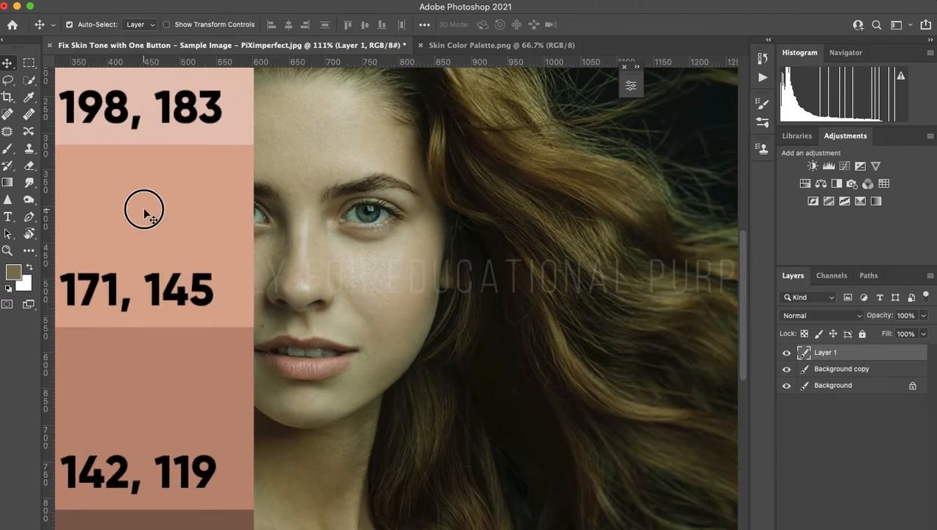
left_click_drag(144, 213, 279, 405)
key("super+plus")
key("super+plus")
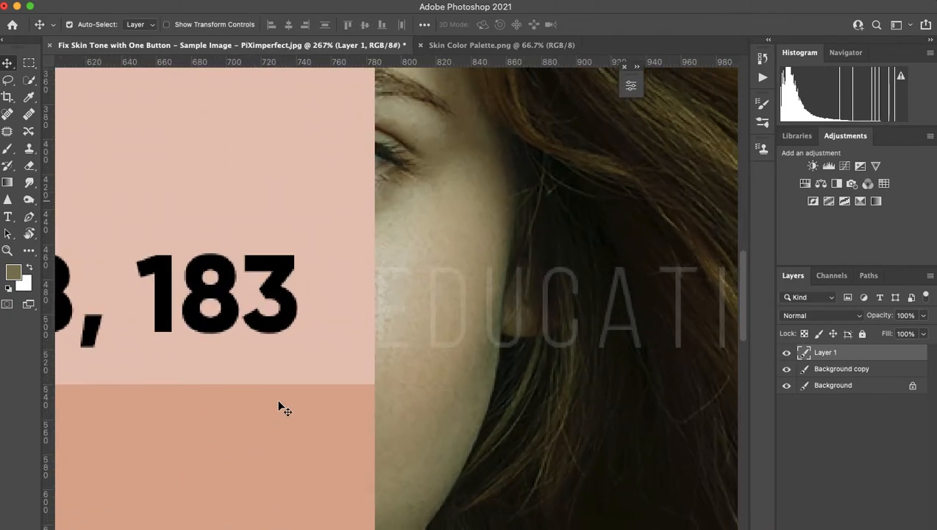
left_click_drag(358, 400, 360, 514)
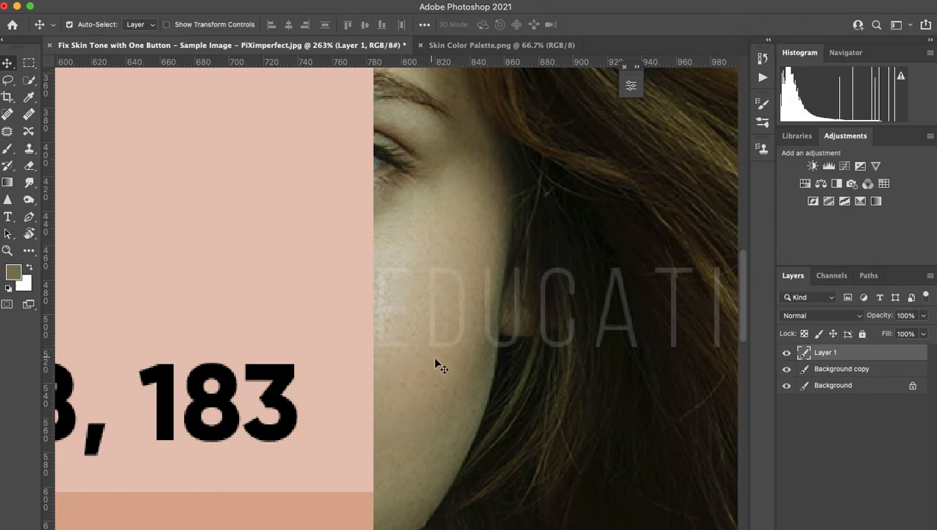
left_click_drag(337, 424, 328, 217)
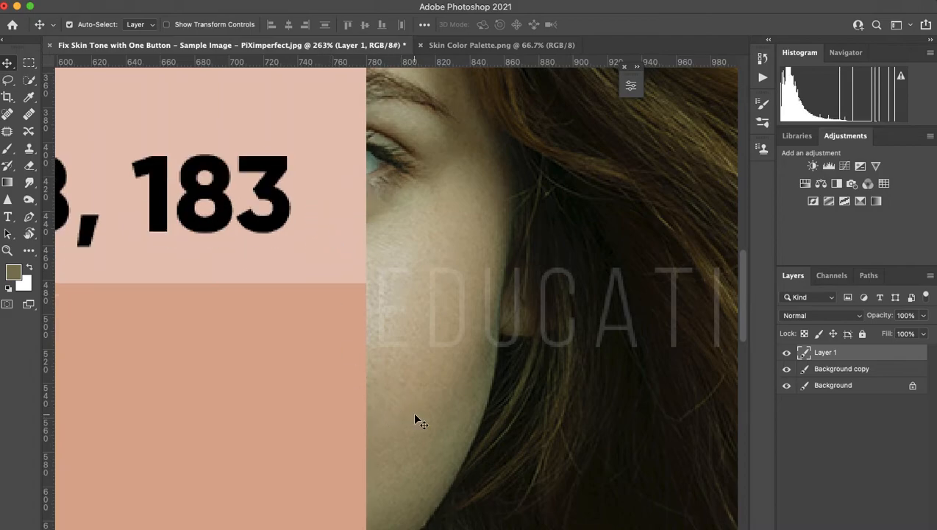
scroll(322, 414, "up", 5)
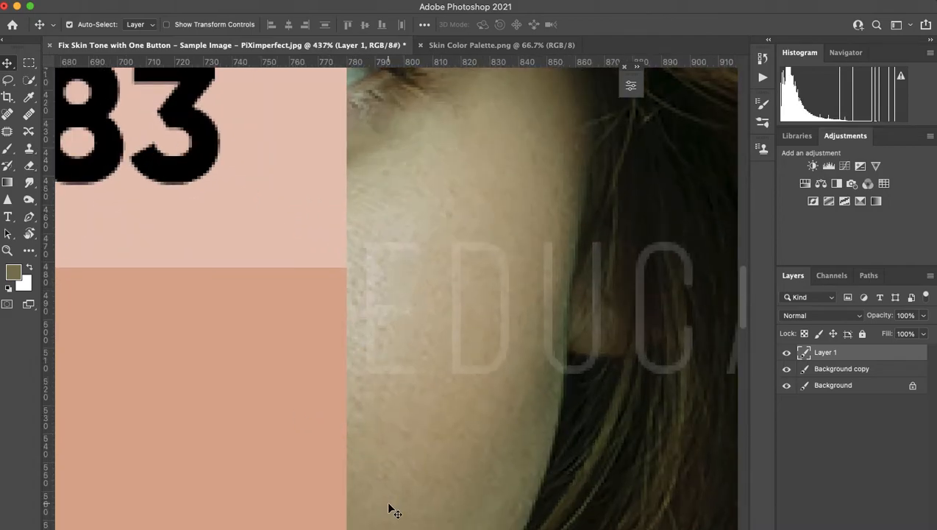
scroll(390, 508, "down", 5)
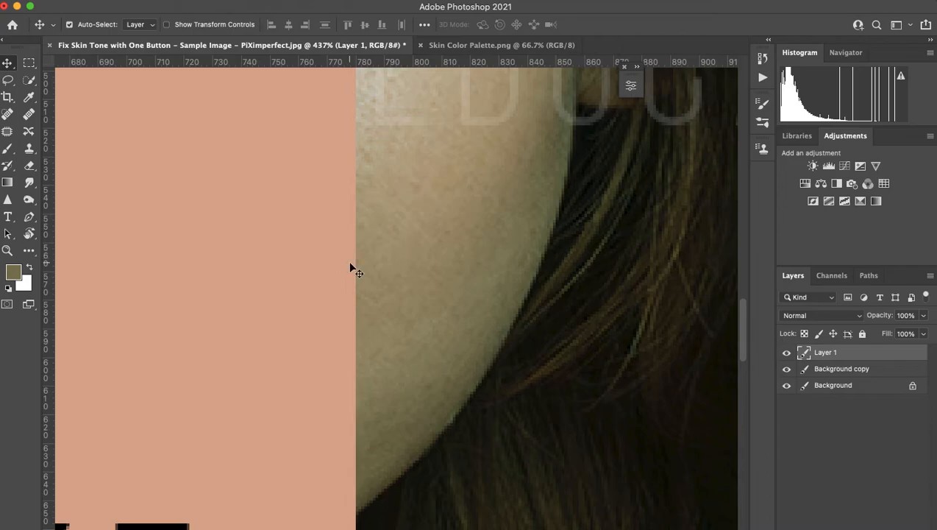
scroll(351, 269, "down", 3)
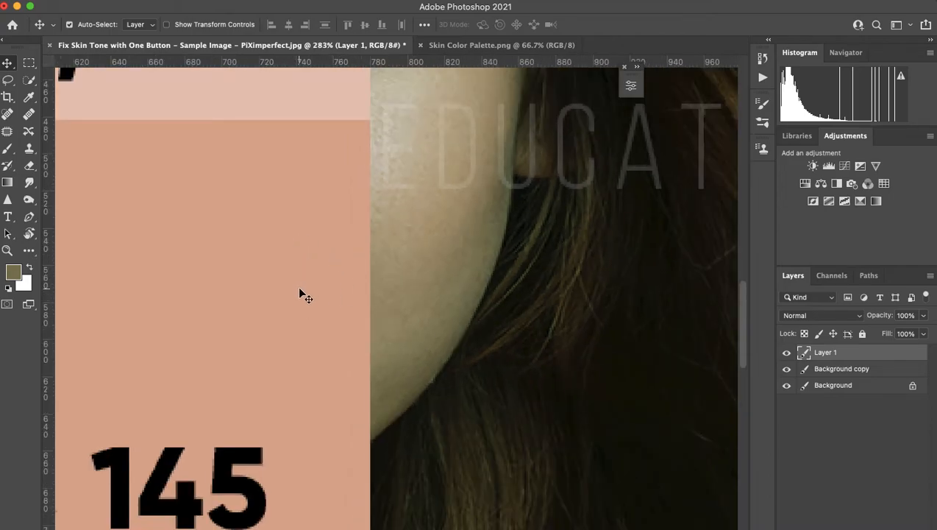
scroll(300, 289, "down", 2)
scroll(299, 289, "down", 2)
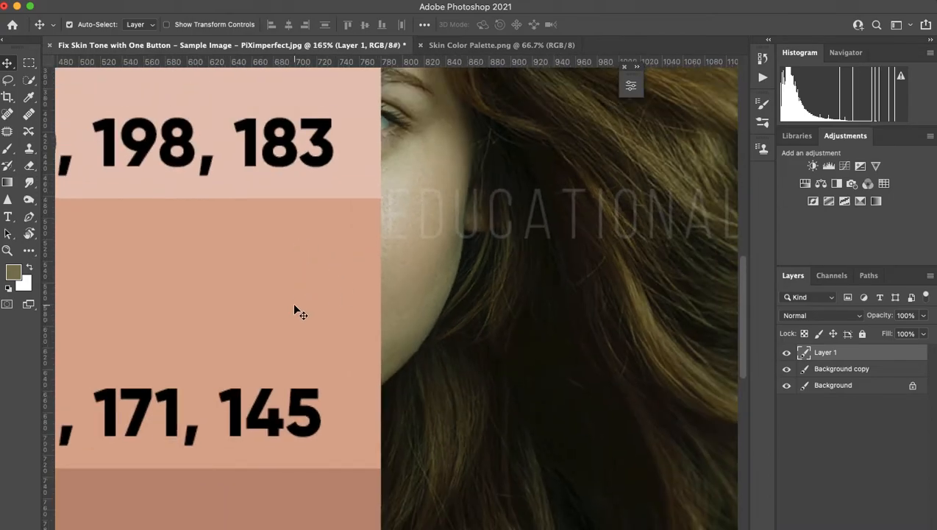
scroll(300, 309, "down", 4)
left_click_drag(254, 309, 203, 236)
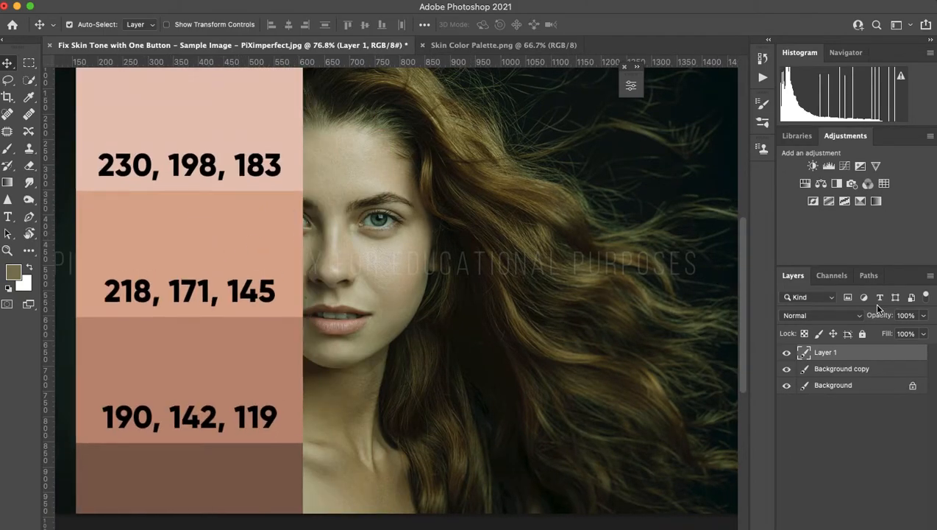
Add a Curves 1 adjustment layer above Layer 1 and show its curve settings.
left_click(845, 167)
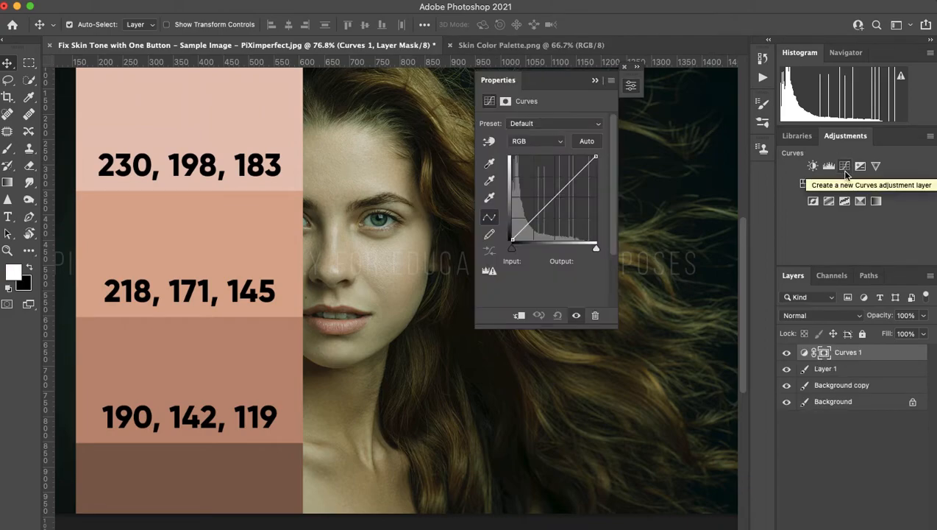
left_click(805, 356)
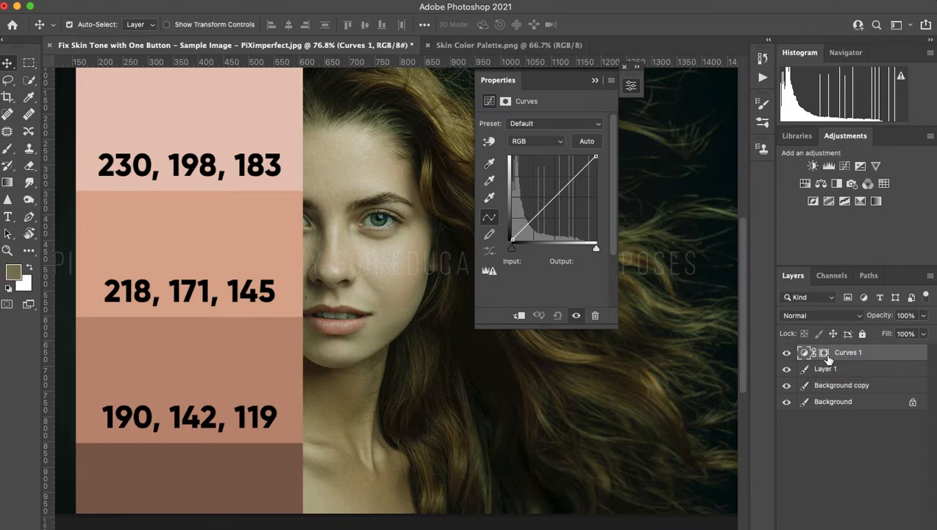
left_click(825, 354)
left_click(806, 354)
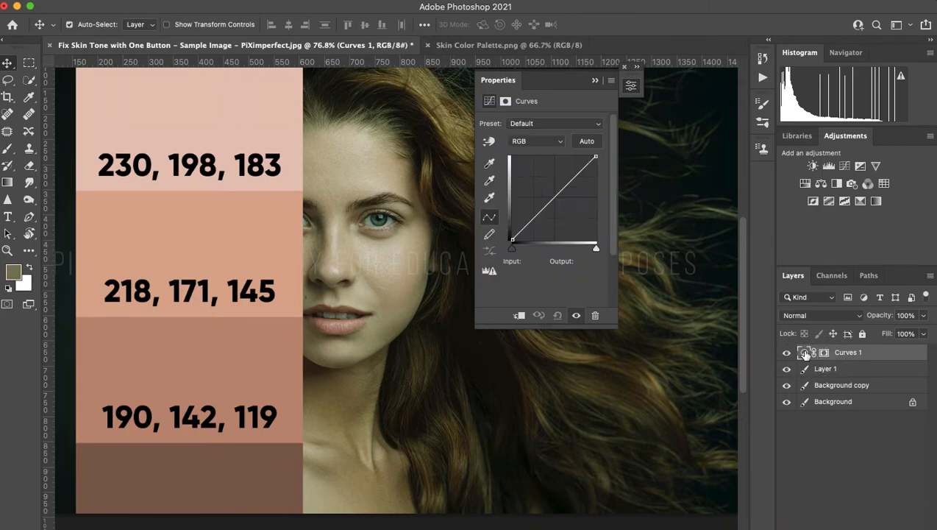
left_click(824, 356)
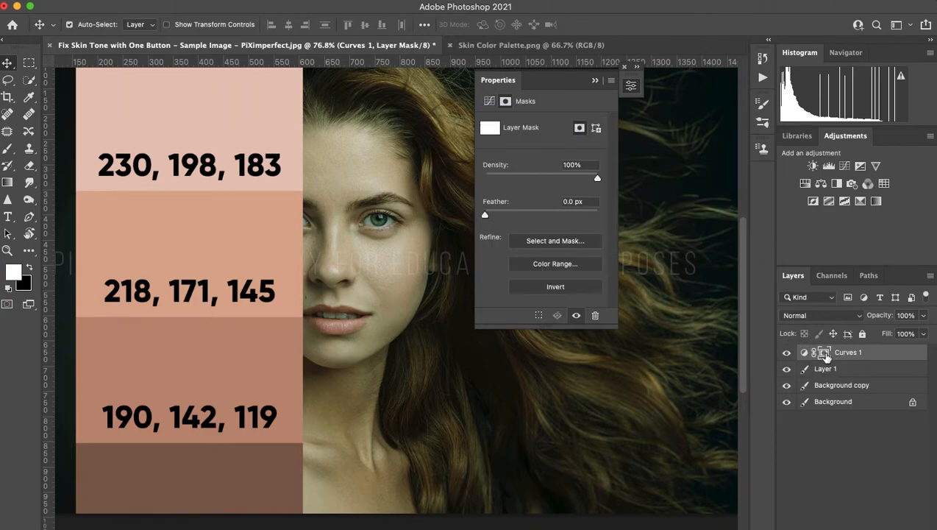
left_click(806, 354)
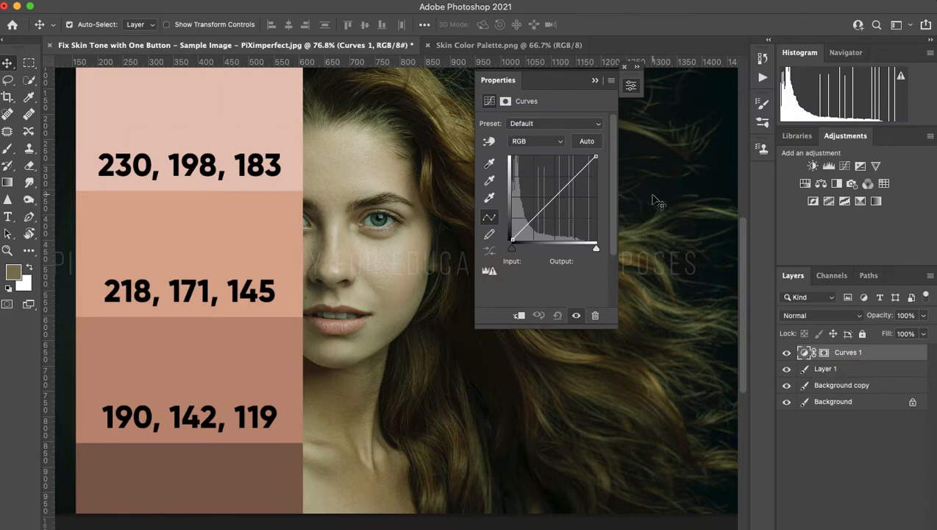
Set the Curves target midtone colour to 218, 171, 145 sampled from the palette swatch.
double_click(490, 181)
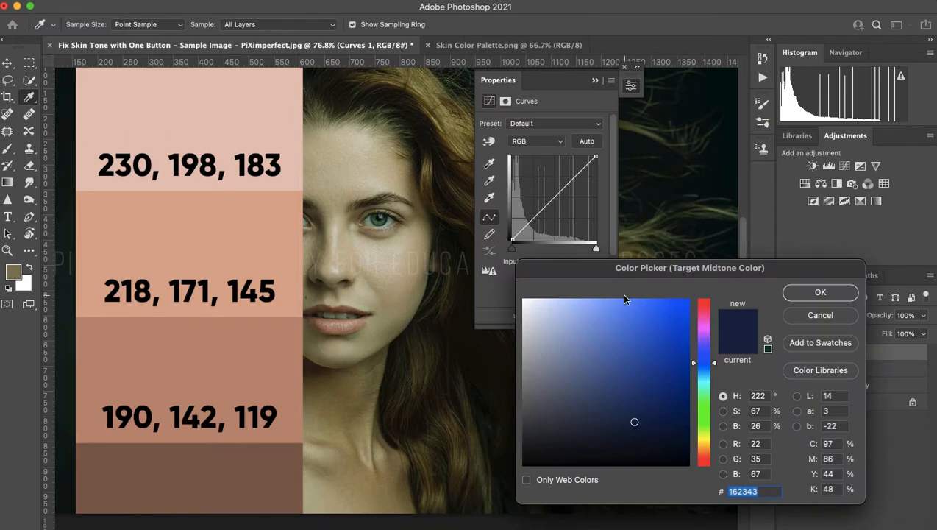
left_click_drag(773, 273, 781, 206)
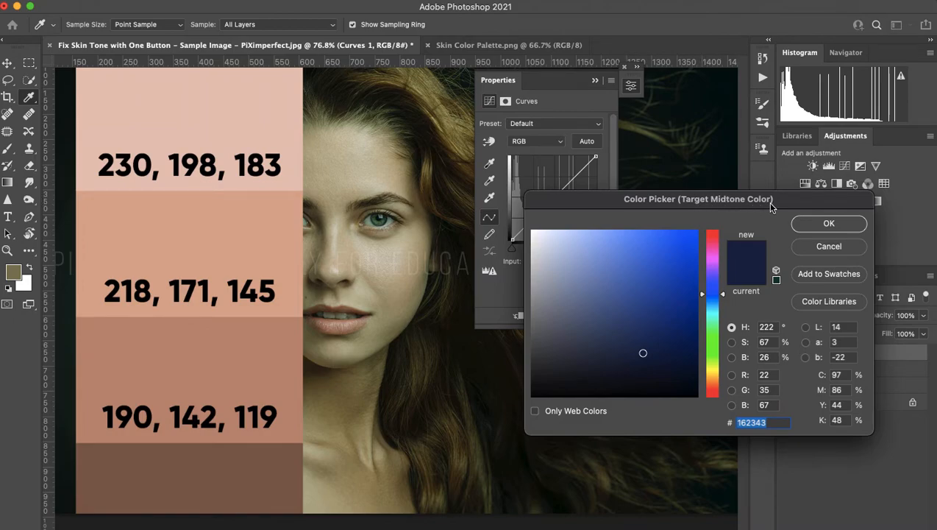
left_click(258, 223)
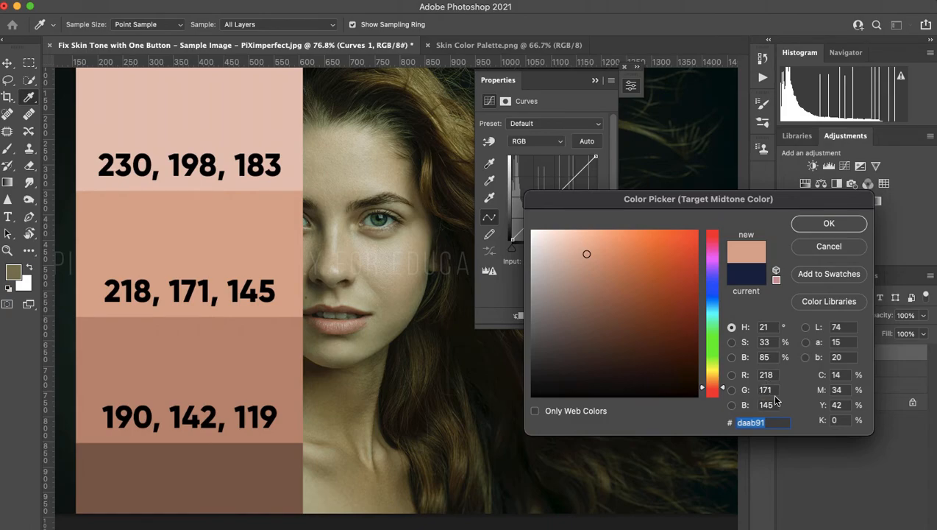
left_click(829, 223)
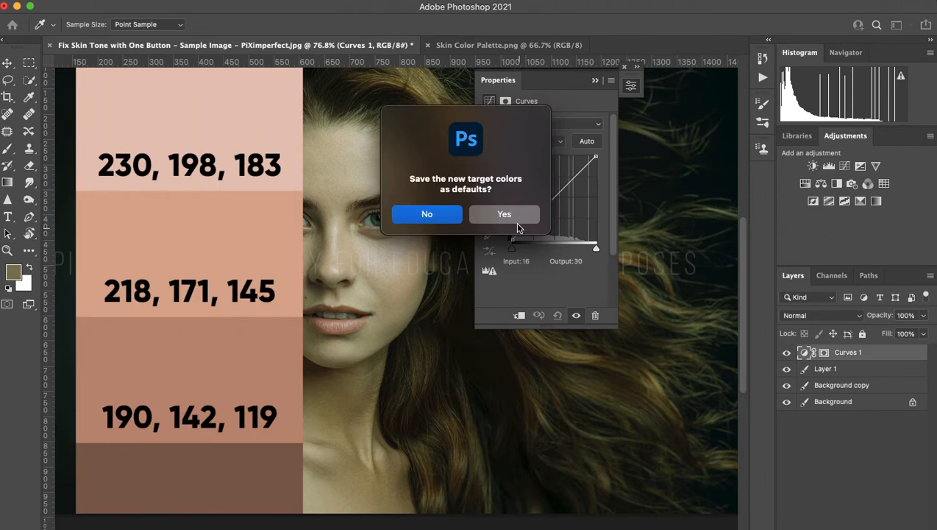
Decline saving defaults, hide Layer 1, and sample the cheek as the midtone reference.
left_click(430, 214)
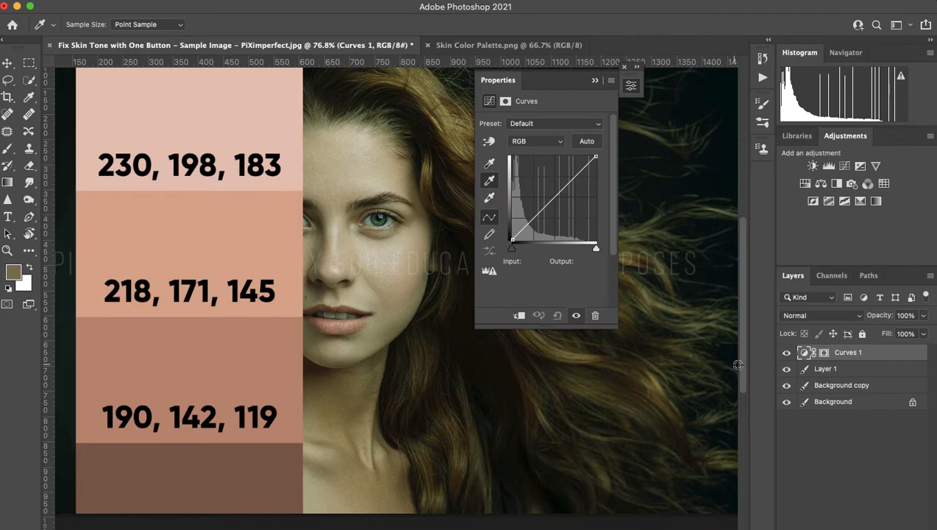
left_click(786, 369)
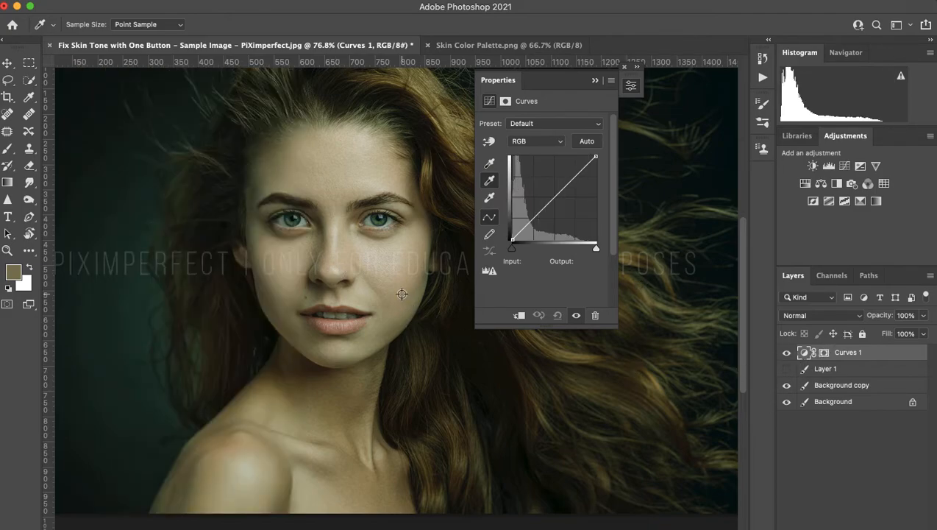
scroll(401, 295, "up", 3)
scroll(402, 294, "up", 5)
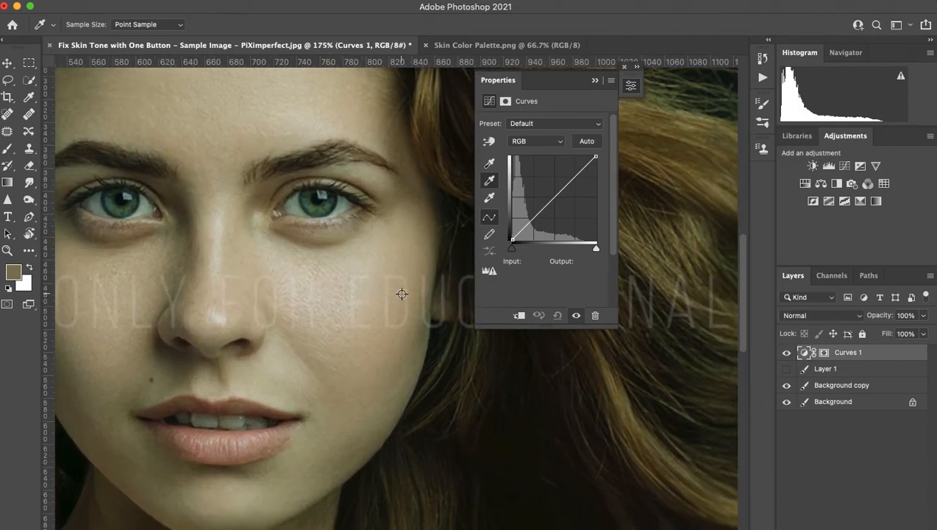
left_click(366, 362)
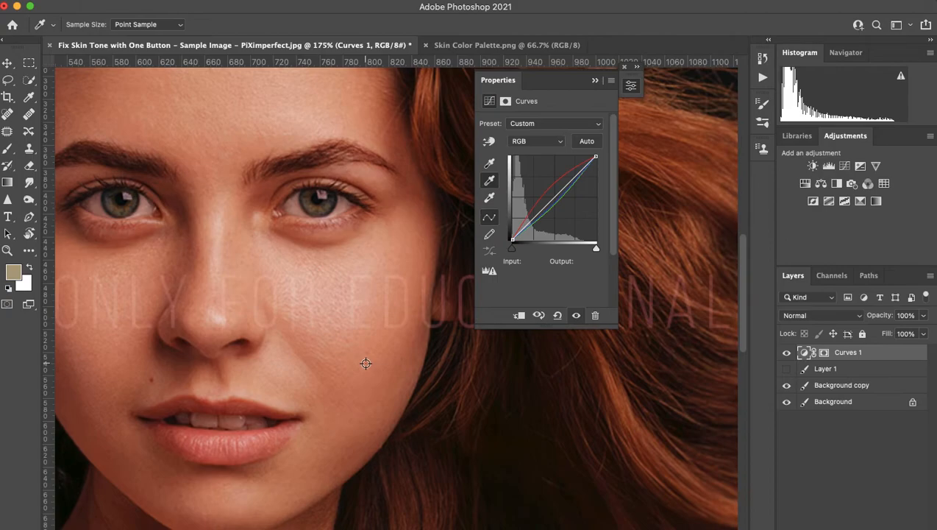
scroll(296, 361, "down", 5)
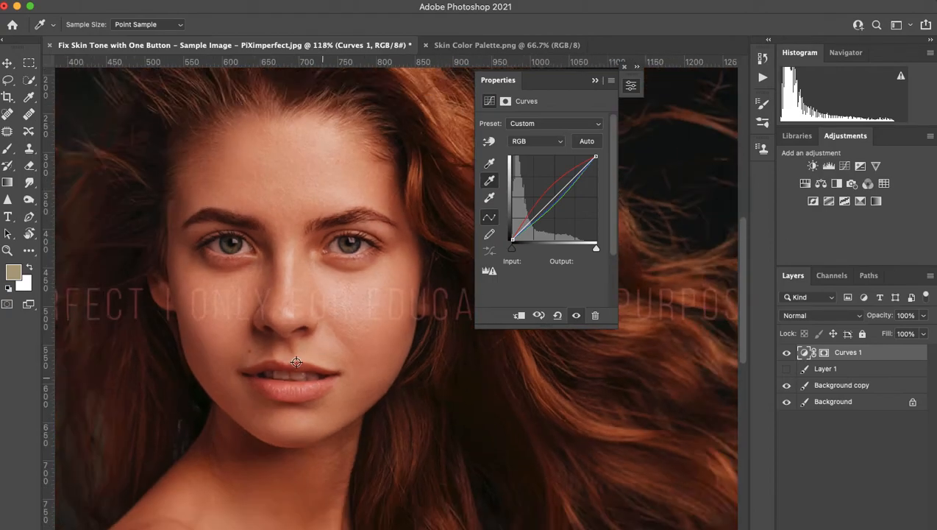
scroll(297, 361, "down", 2)
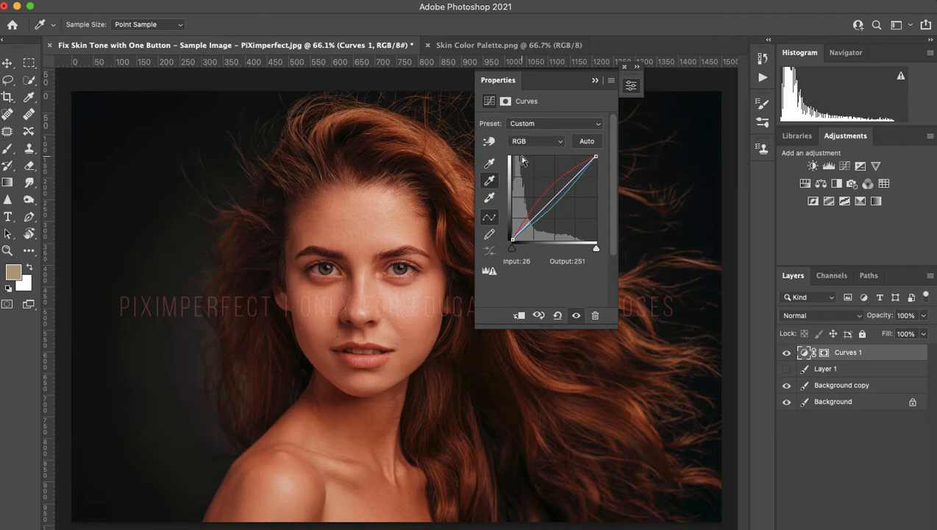
Lower the midtone target's saturation to 16% (217, 194, 182) without saving it as default.
double_click(491, 181)
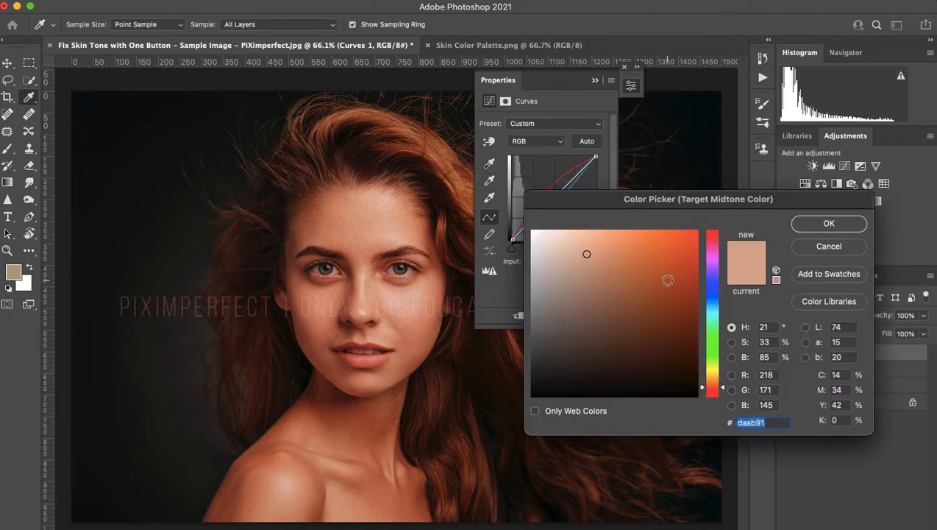
left_click(771, 342)
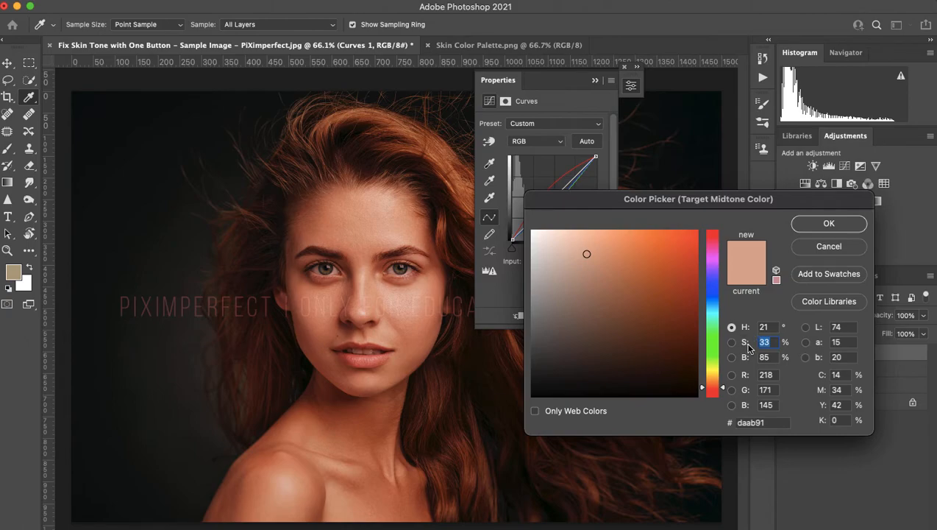
type("1")
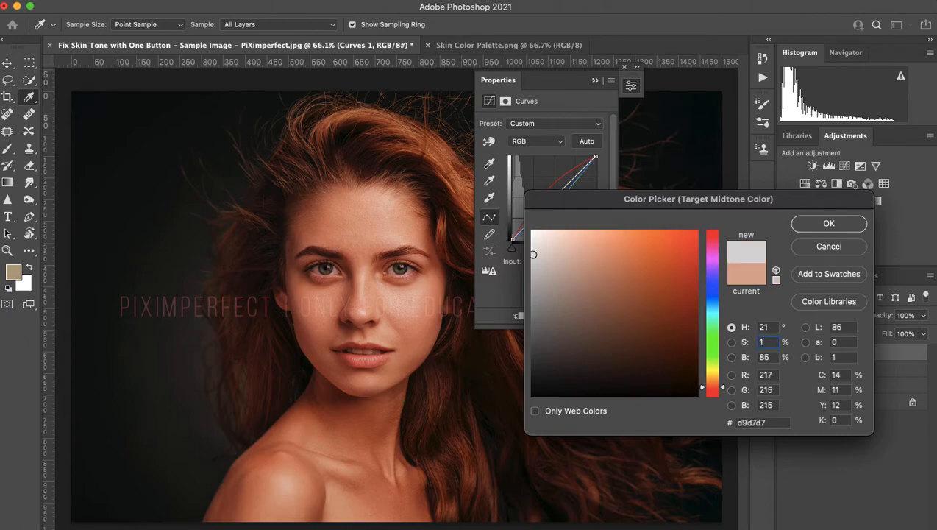
type("6")
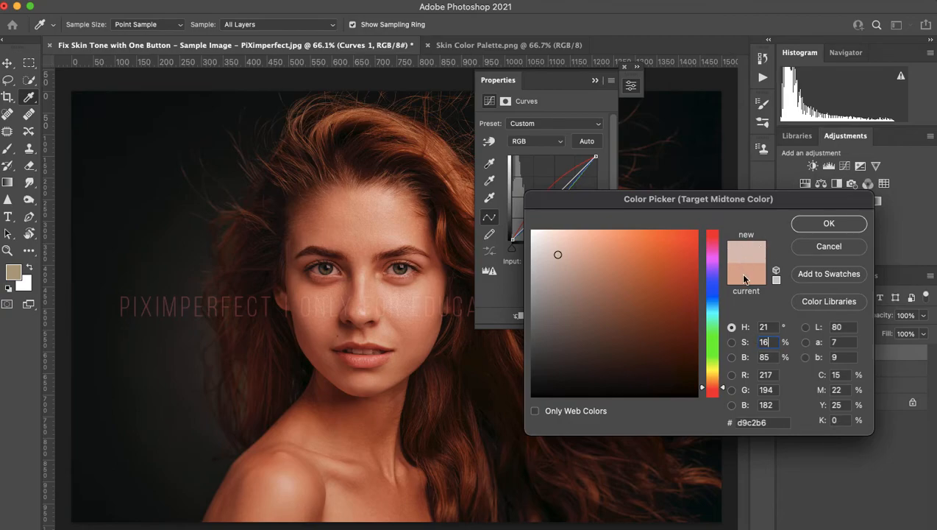
left_click(732, 343)
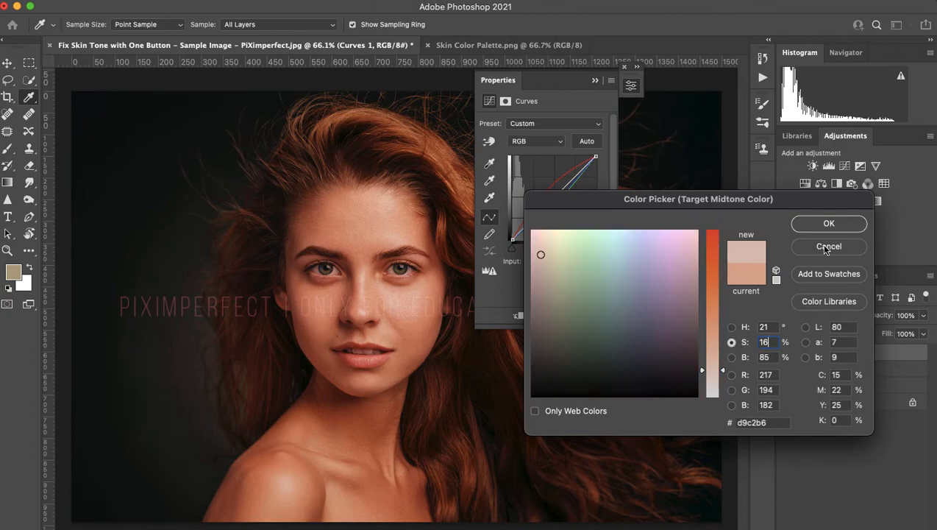
left_click(814, 223)
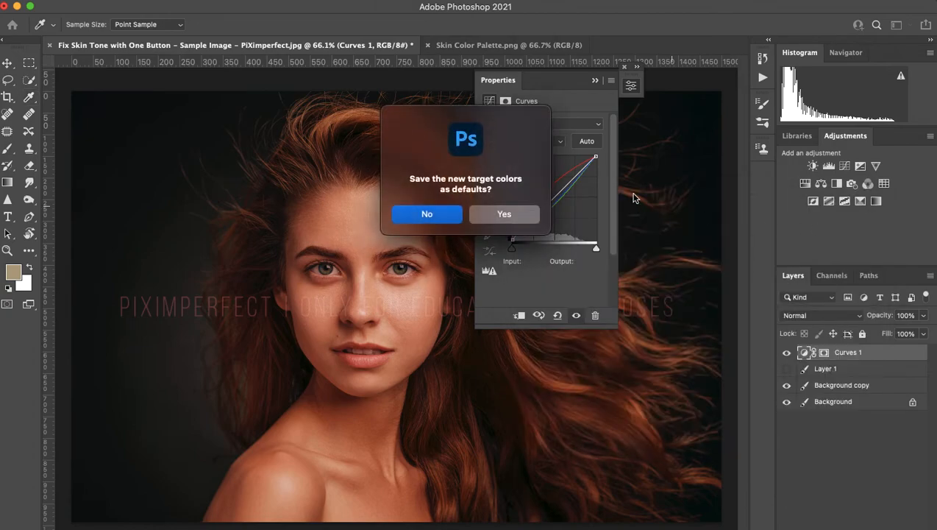
left_click(427, 213)
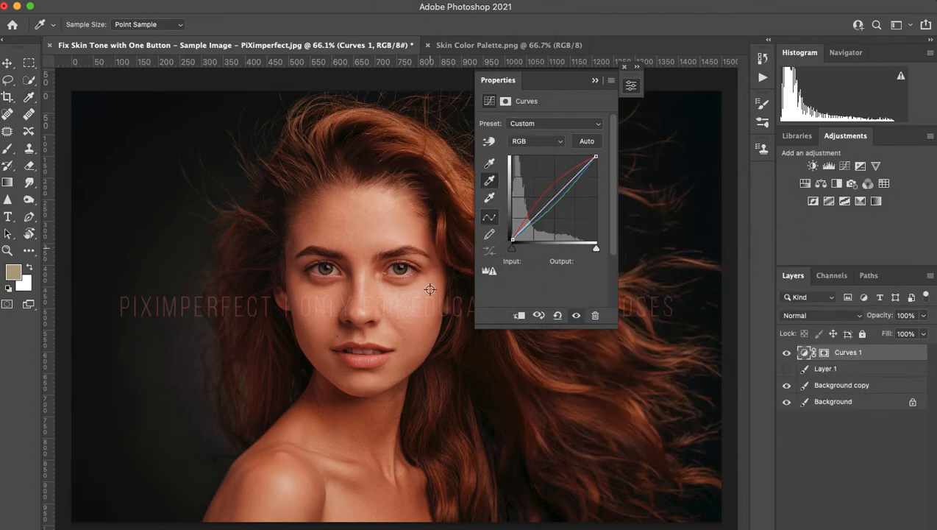
Resample the cheek with the desaturated midtone target and zoom in to inspect the skin.
left_click(417, 329)
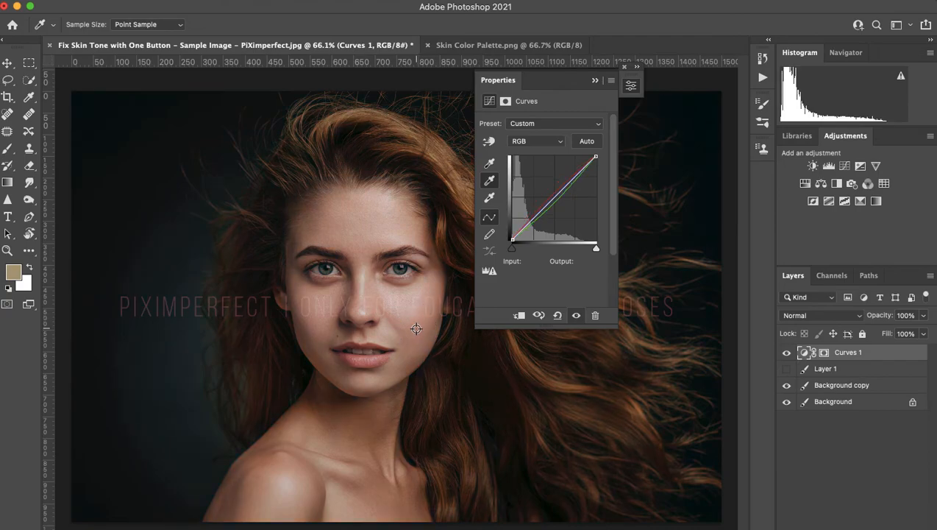
scroll(416, 329, "up", 6)
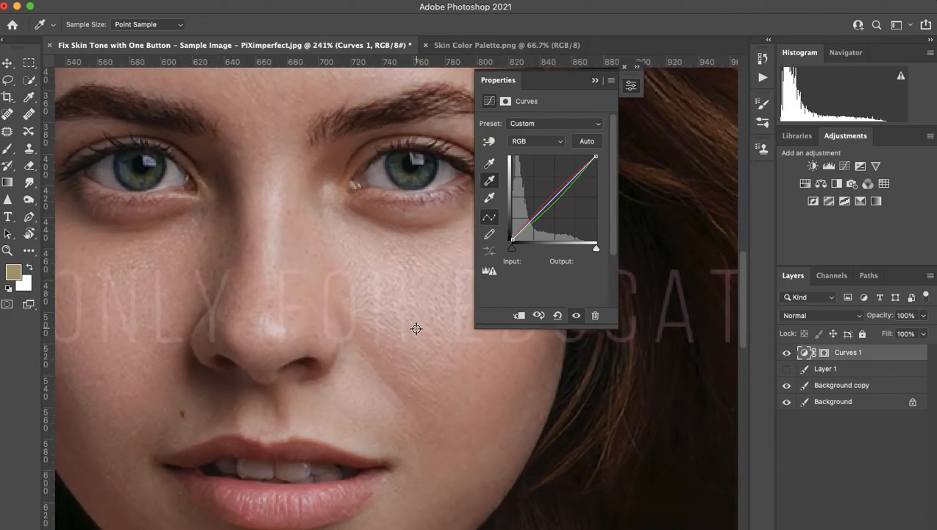
scroll(416, 329, "down", 1)
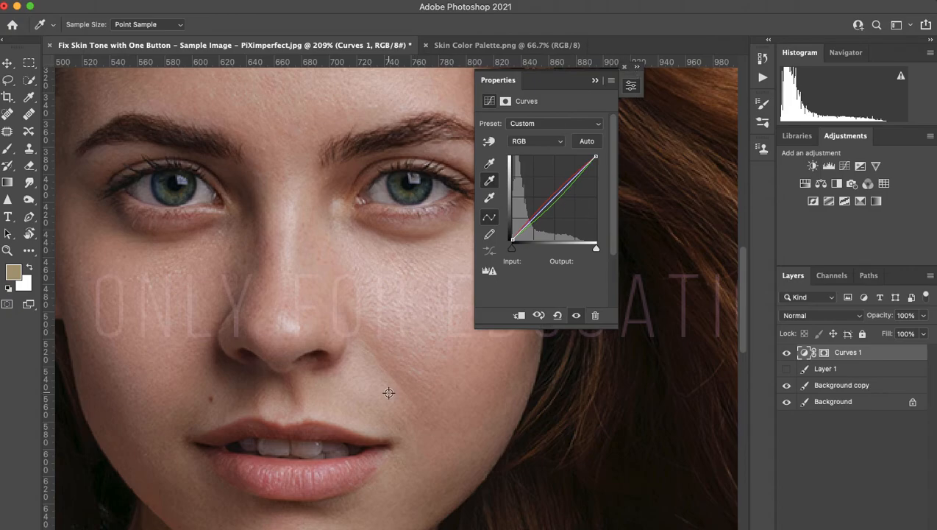
scroll(381, 427, "down", 1)
scroll(381, 427, "down", 1)
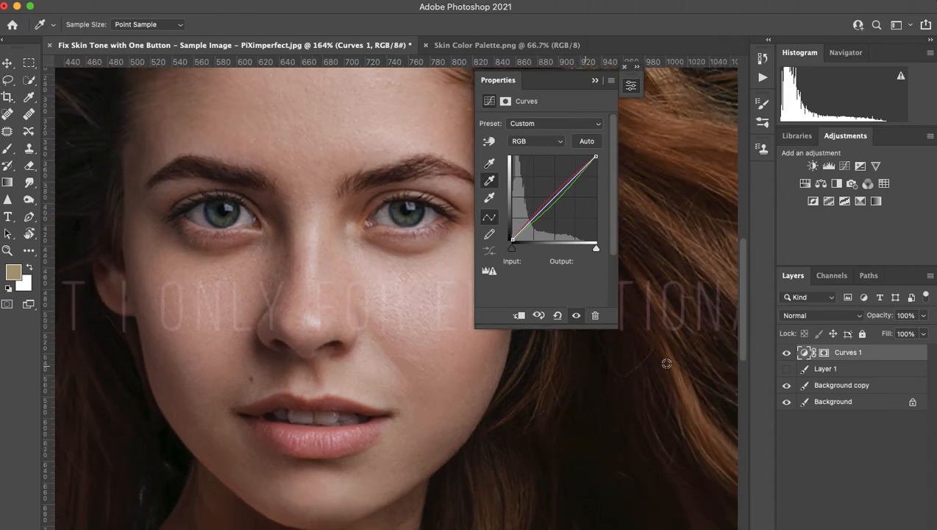
left_click(787, 369)
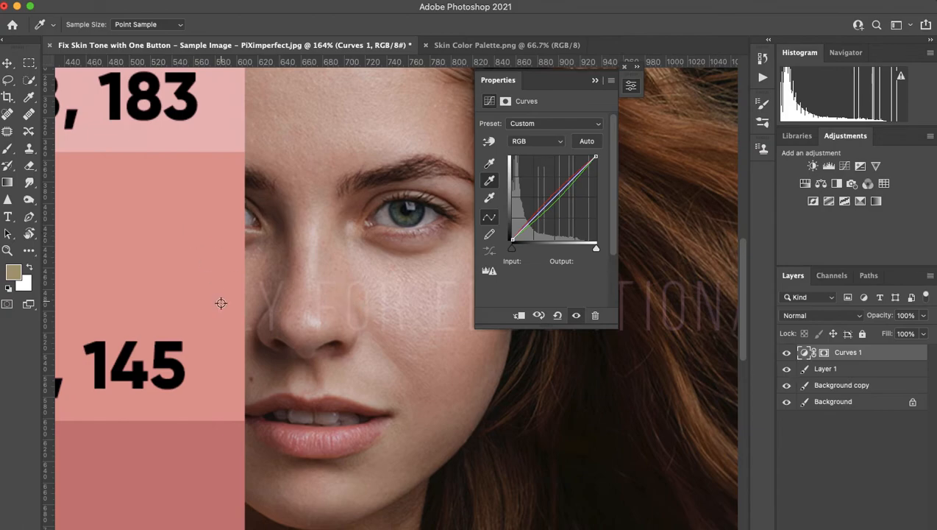
left_click(786, 368)
left_click(788, 353)
left_click(787, 353)
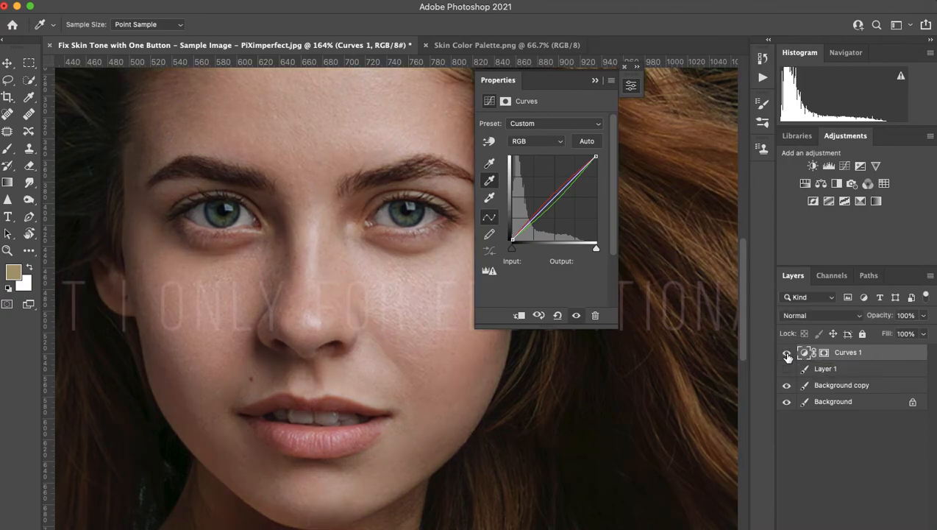
left_click(788, 353)
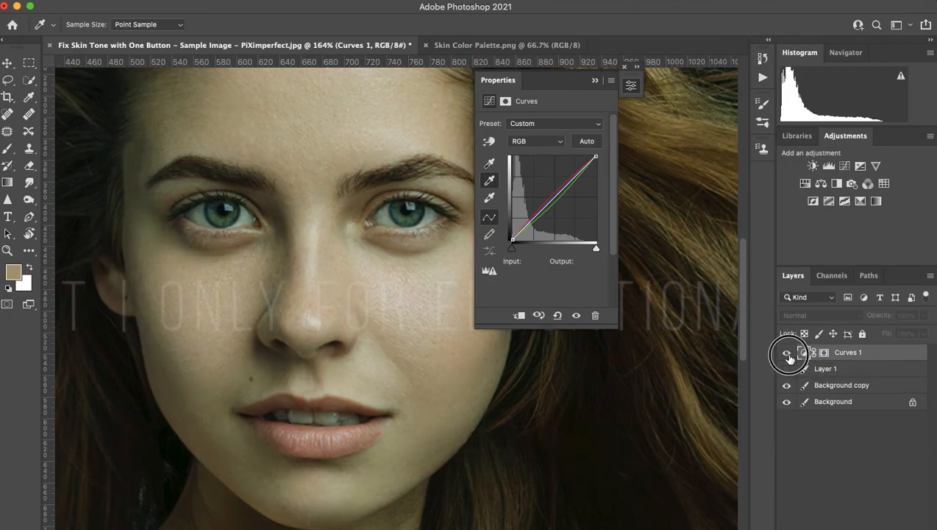
left_click(788, 353)
scroll(463, 358, "down", 5)
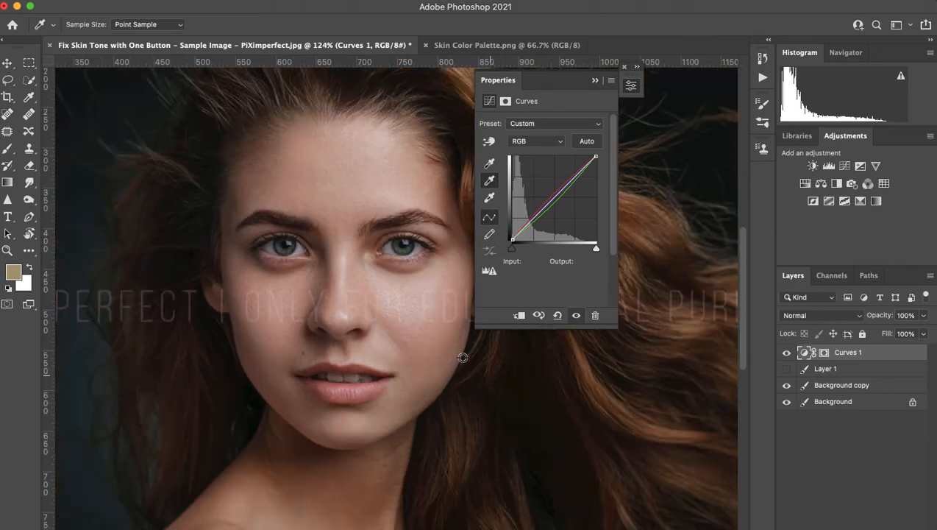
scroll(454, 383, "down", 3)
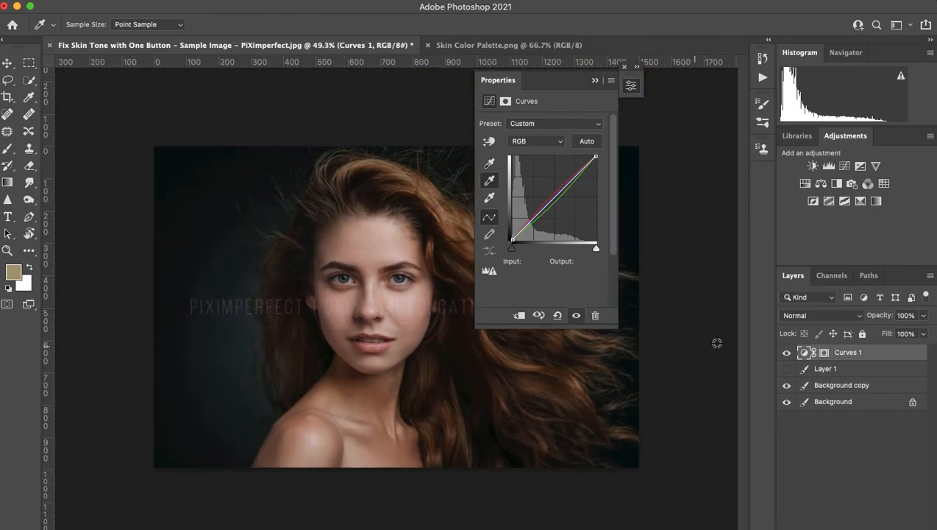
left_click(787, 353)
left_click(787, 353)
left_click(787, 353)
left_click(787, 353)
left_click(789, 355)
left_click(788, 355)
left_click(789, 355)
left_click(789, 354)
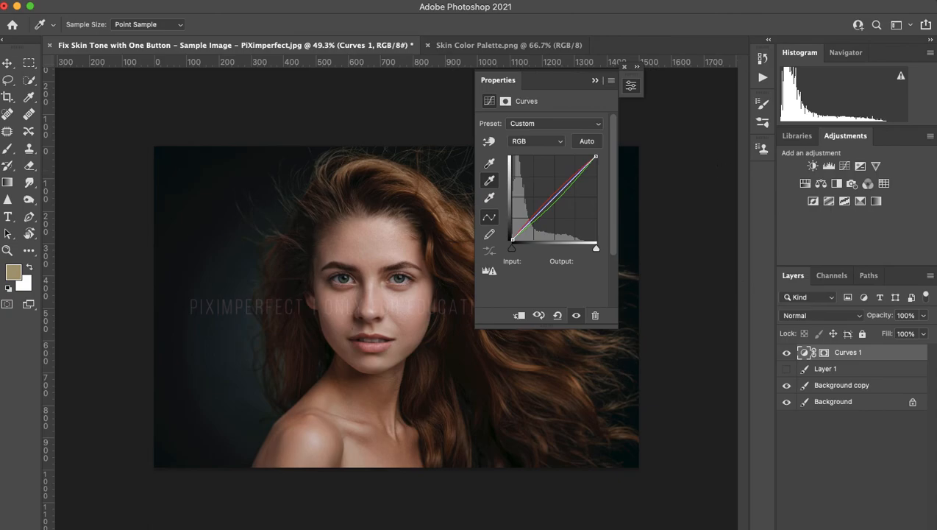